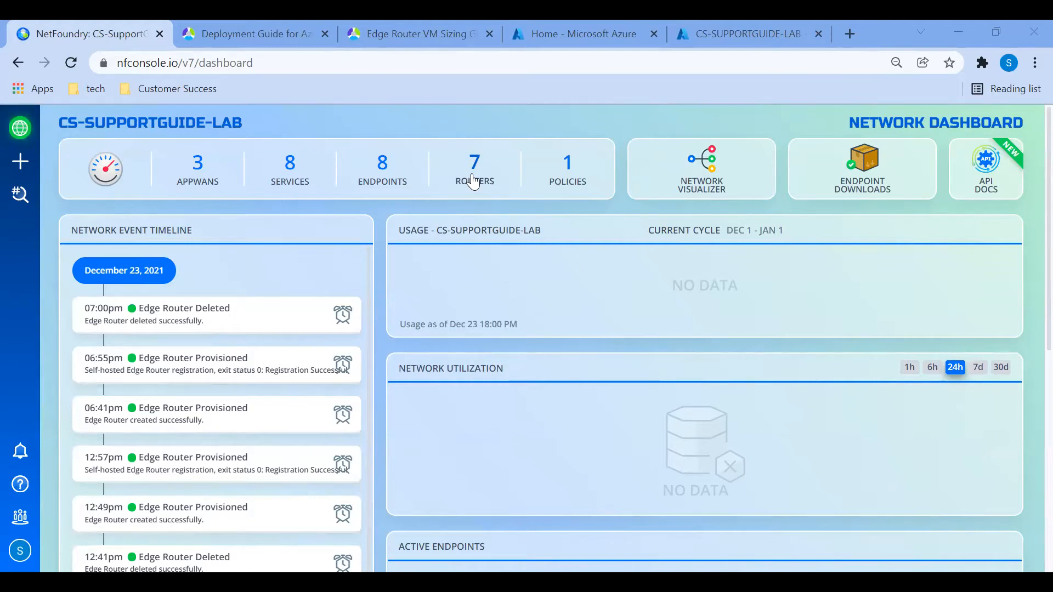
- Start a new edge router in the network's router list and name it CustomerEdge-AzurePune
left_click(473, 174)
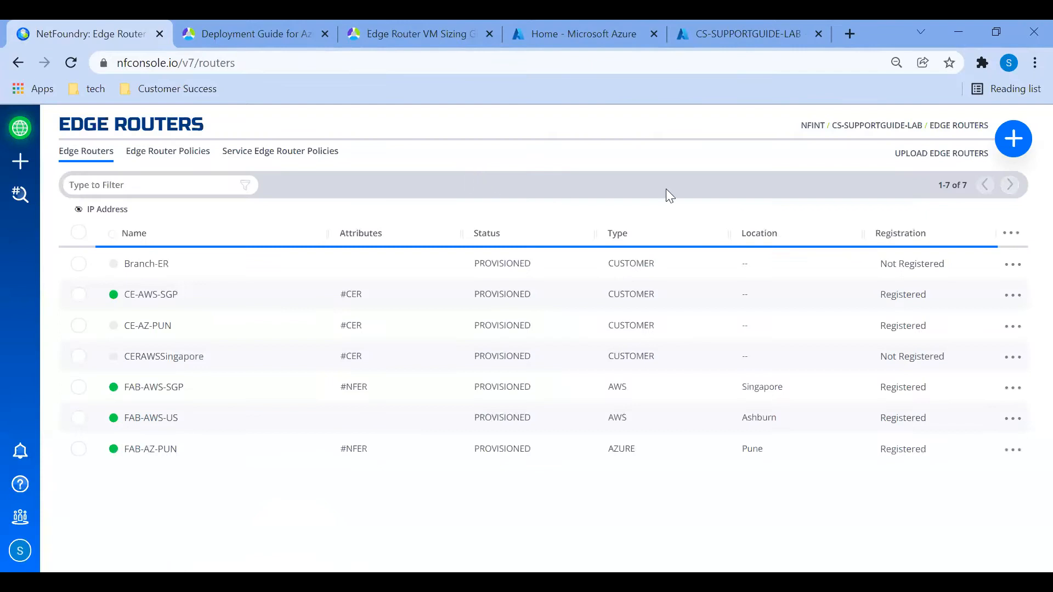
left_click(1000, 146)
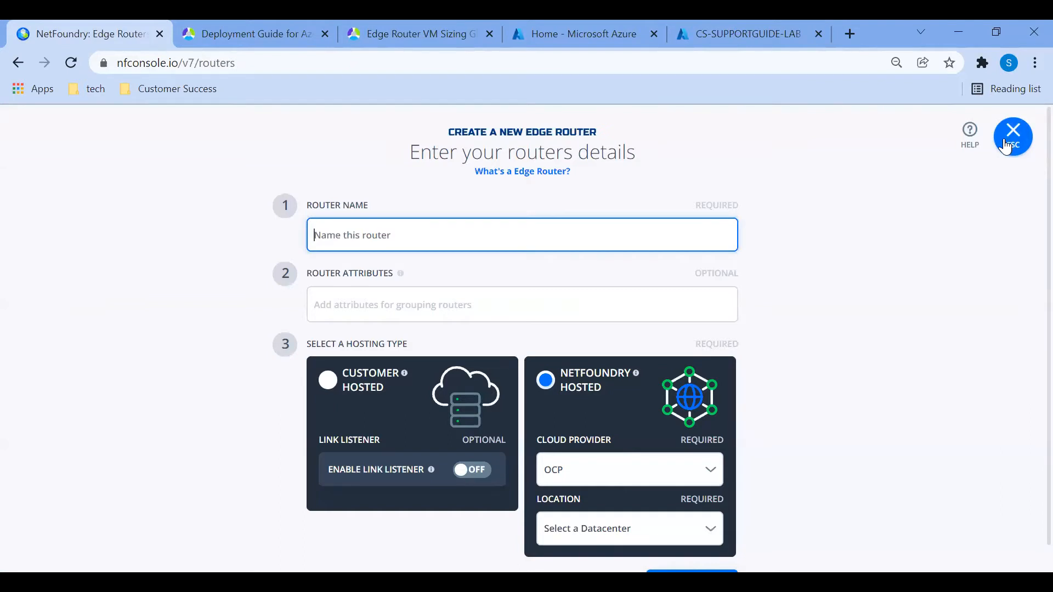
type("Customer")
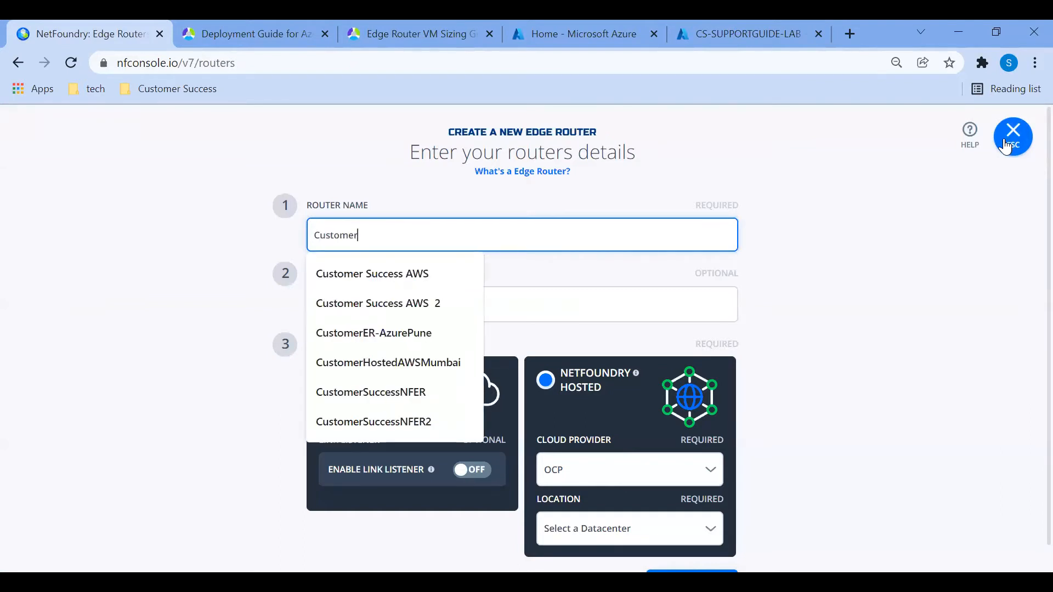
type("E")
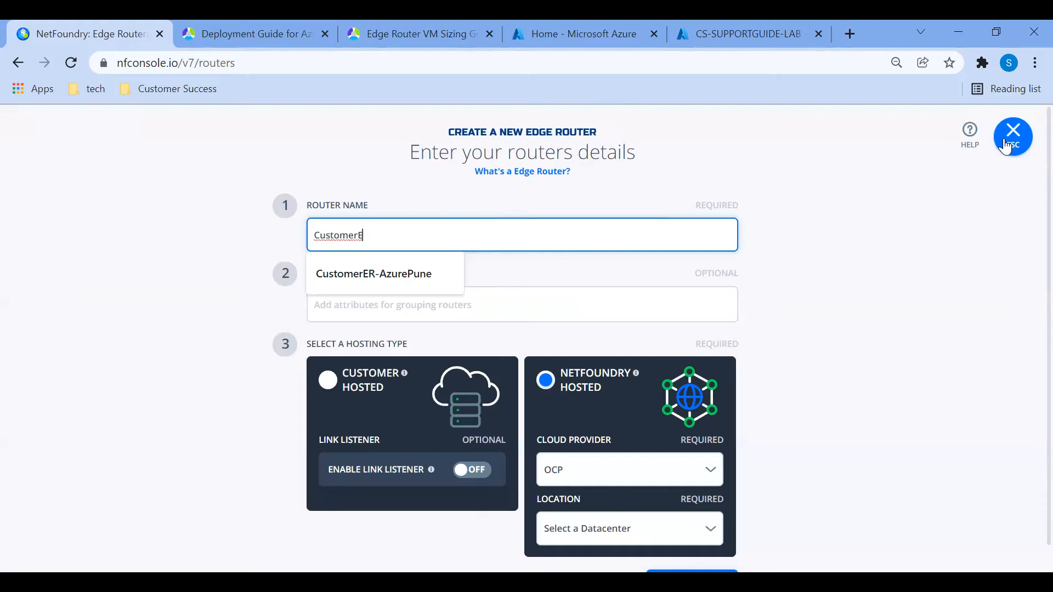
type("dge-Azure")
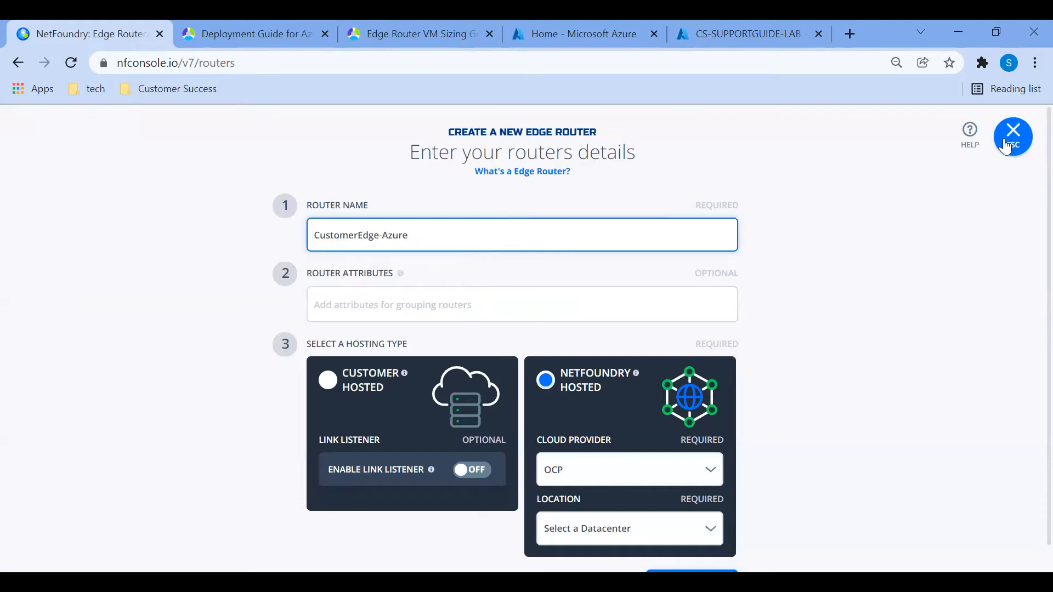
type("Pune")
- Create the edge router with the #CER attribute and the Customer Hosted hosting type
left_click(619, 295)
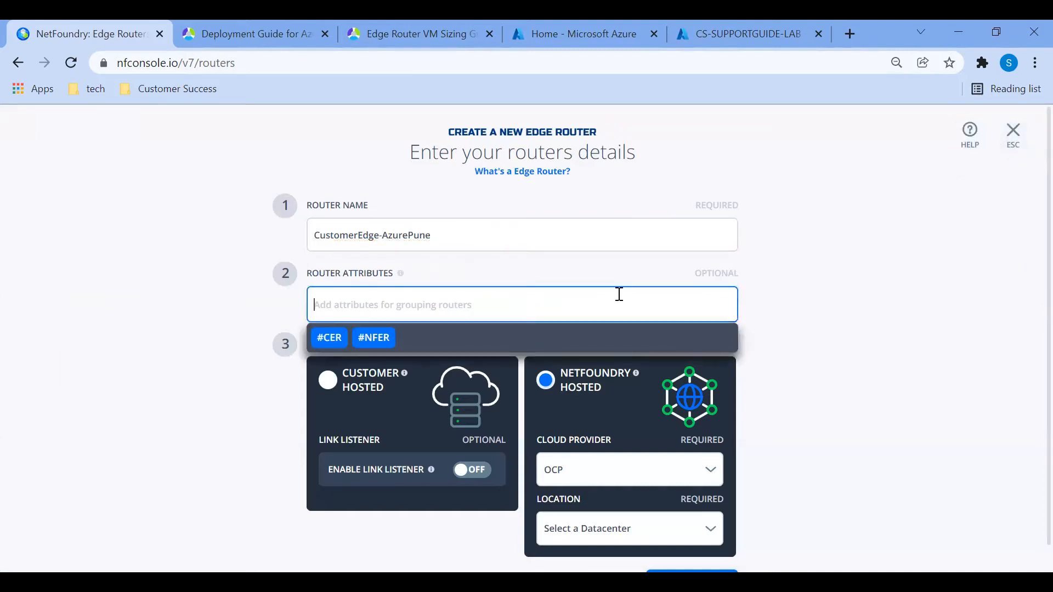
left_click(322, 338)
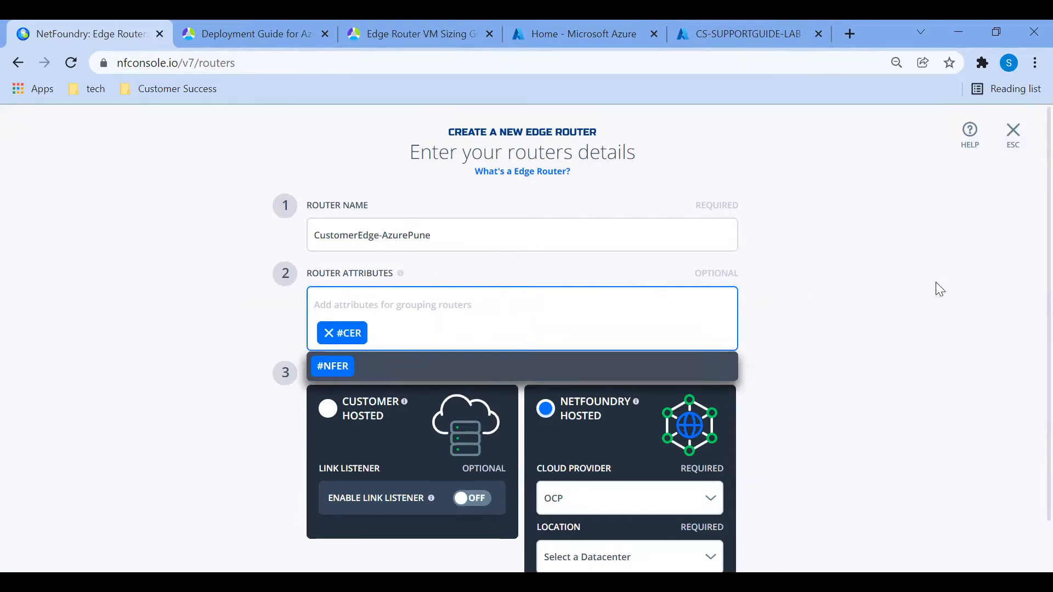
left_click(861, 289)
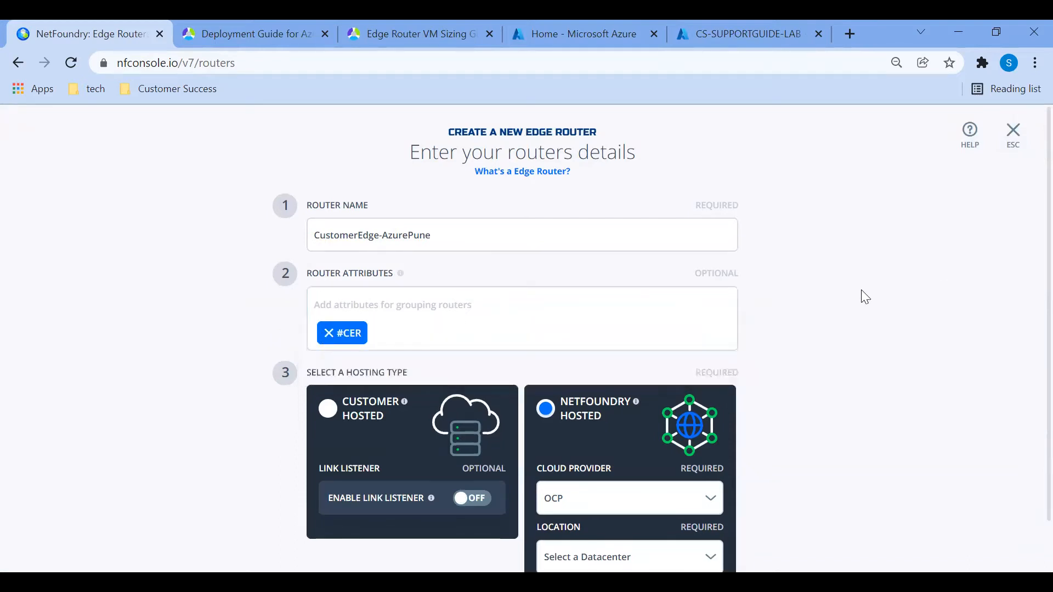
left_click(329, 409)
scroll(880, 347, "down", 1)
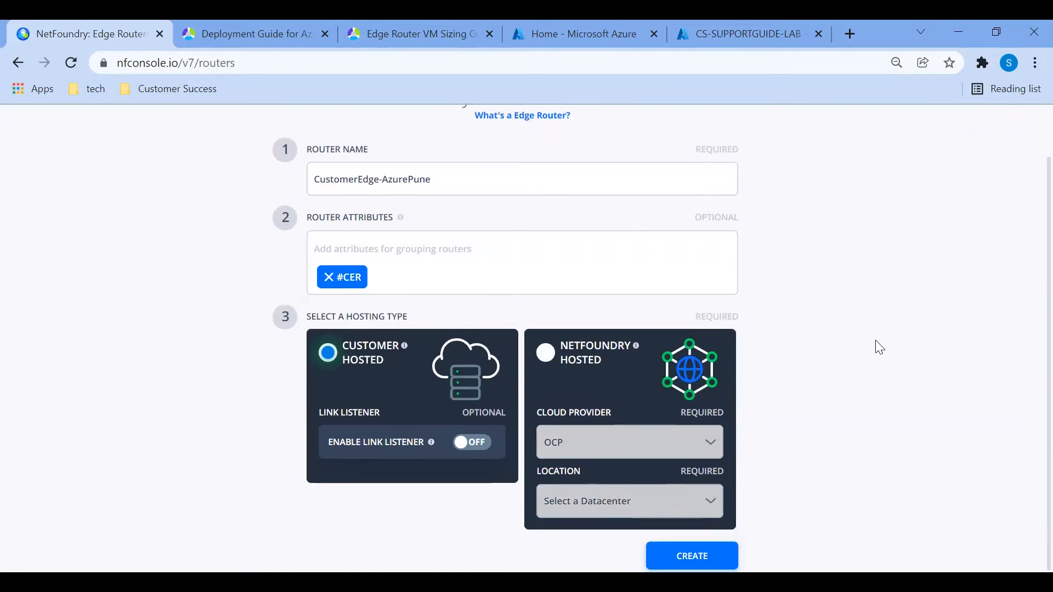
left_click(705, 555)
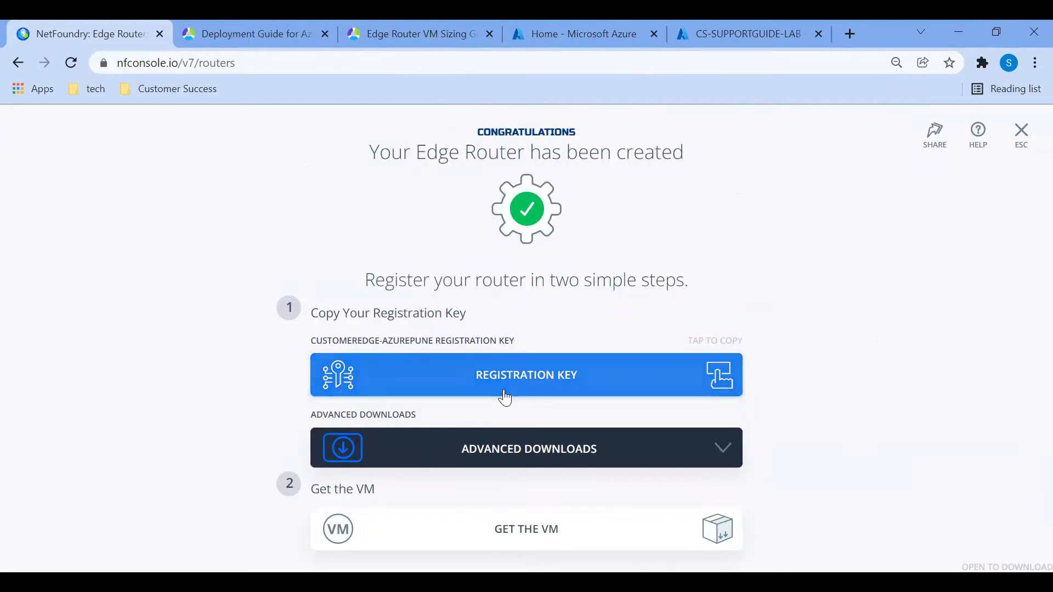
- Consult the Azure edge router deployment guide and the instance sizes in the Edge Router VM Sizing Guide
key("ctrl+Tab")
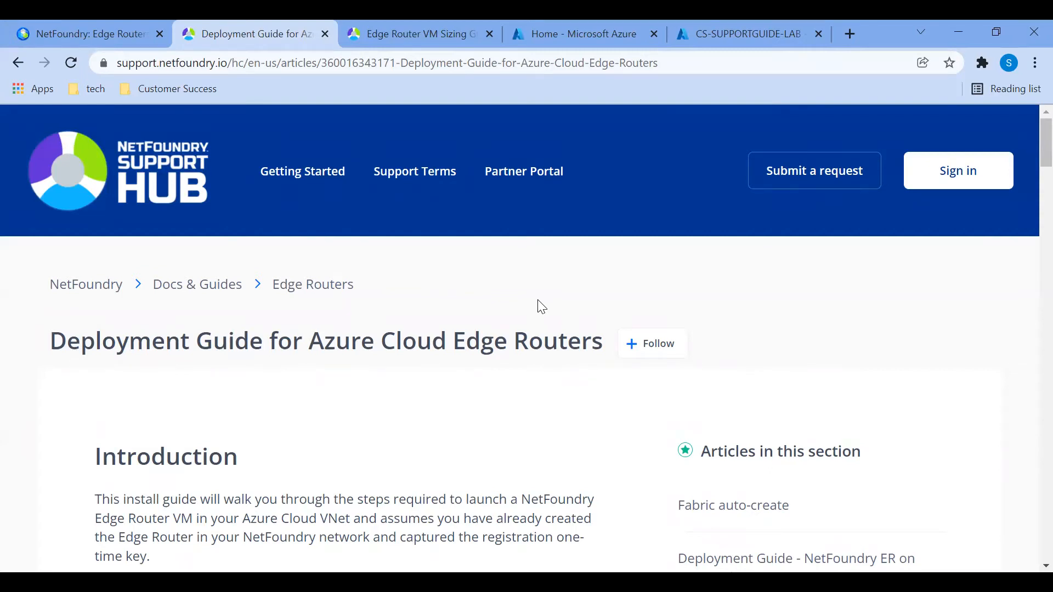
scroll(306, 280, "down", 20)
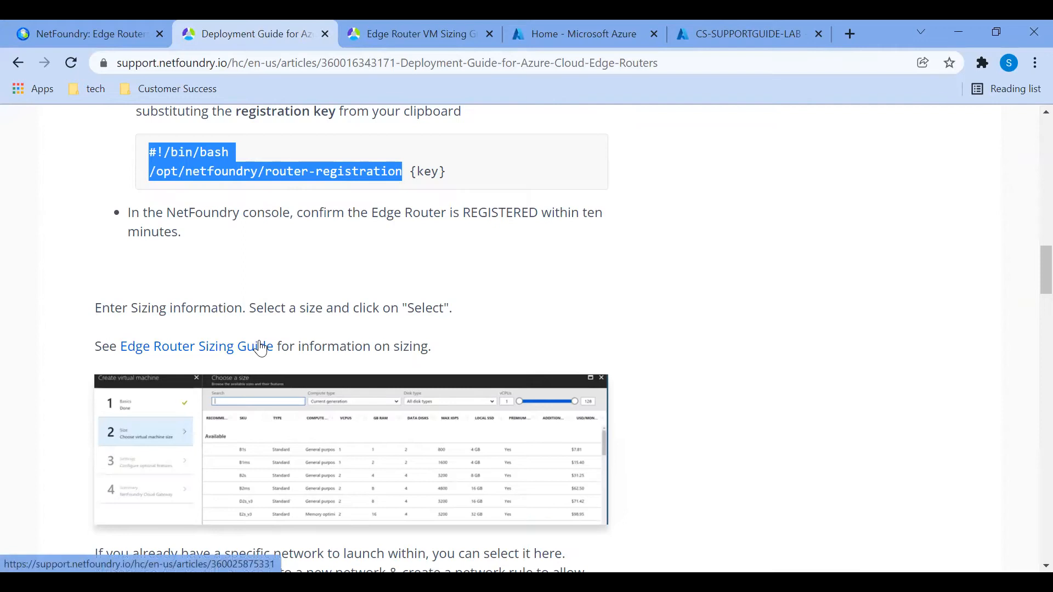
left_click(369, 30)
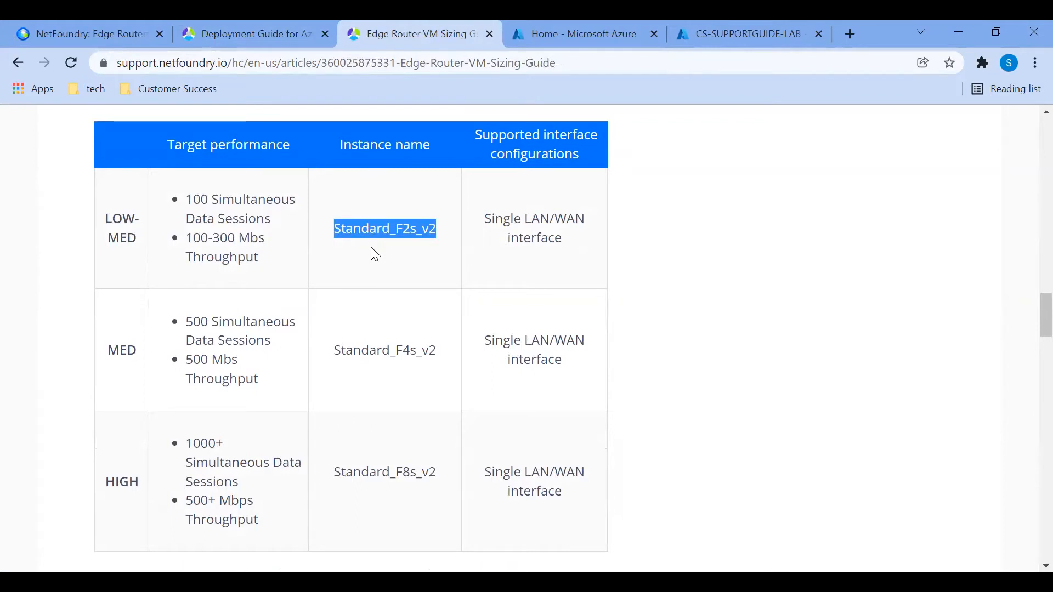
- Switch to the Azure portal, search new resources for "netf" and start creating a virtual machine from the NetFoundry Edge Router offer
left_click(568, 28)
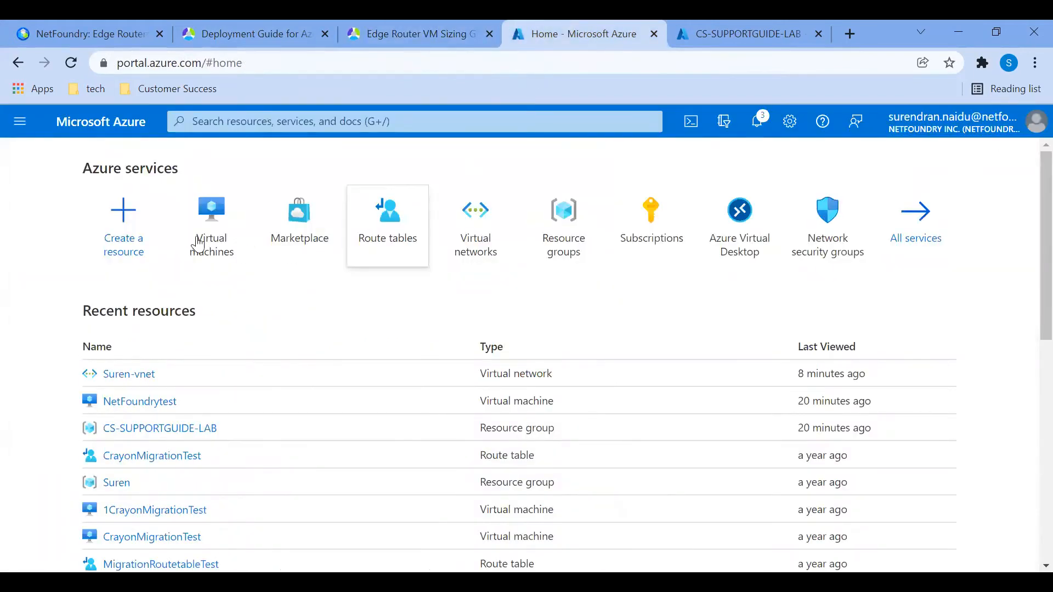
left_click(120, 217)
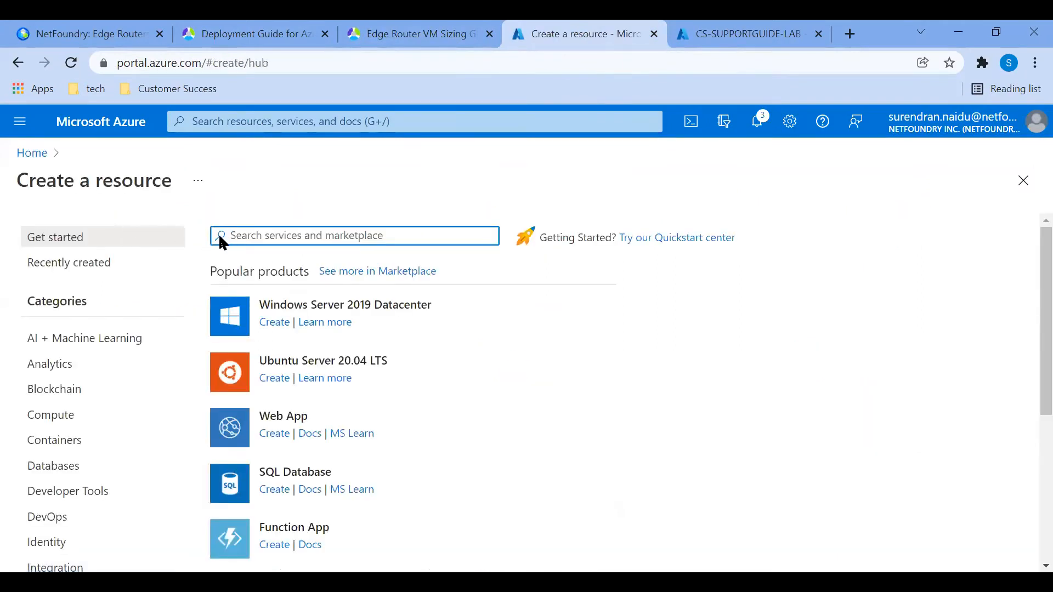
type("netf")
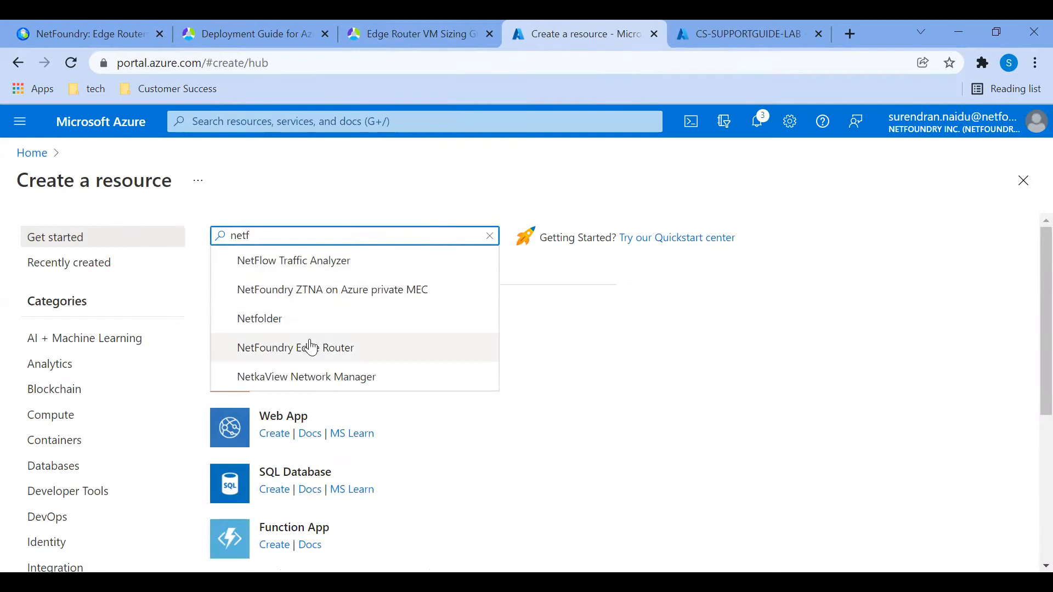
left_click(310, 348)
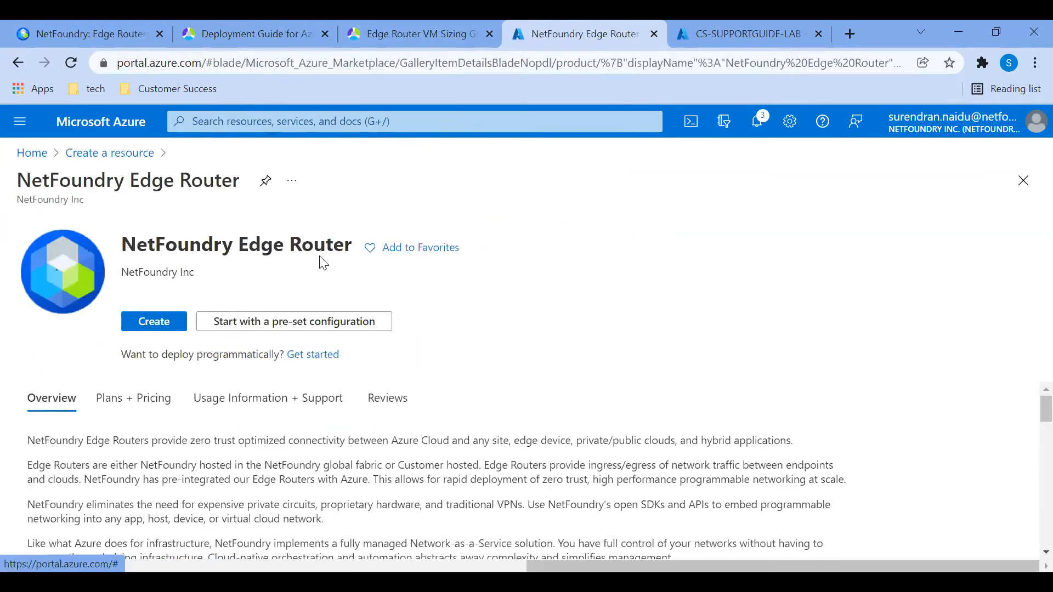
left_click(170, 324)
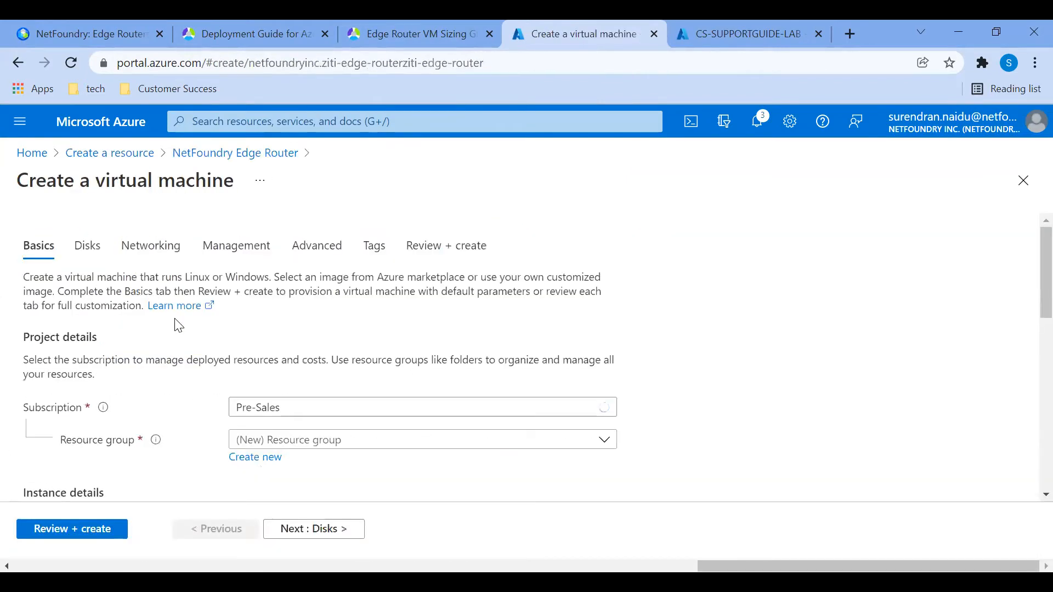
- Assign the virtual machine to the existing resource group CS-SUPPORTGUIDE-LAB
scroll(592, 395, "down", 1)
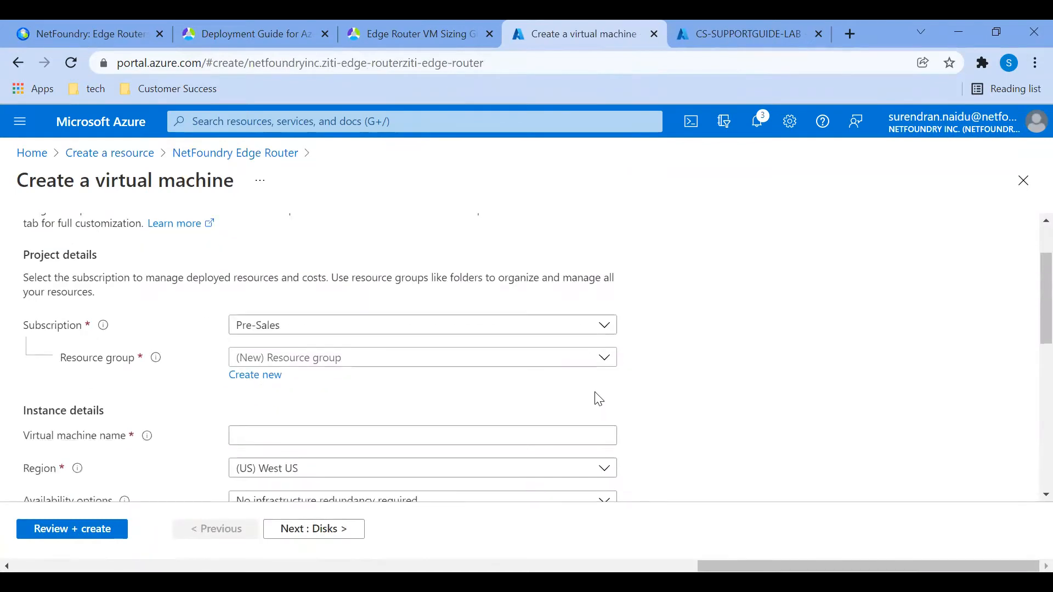
left_click(355, 362)
scroll(381, 291, "down", 5)
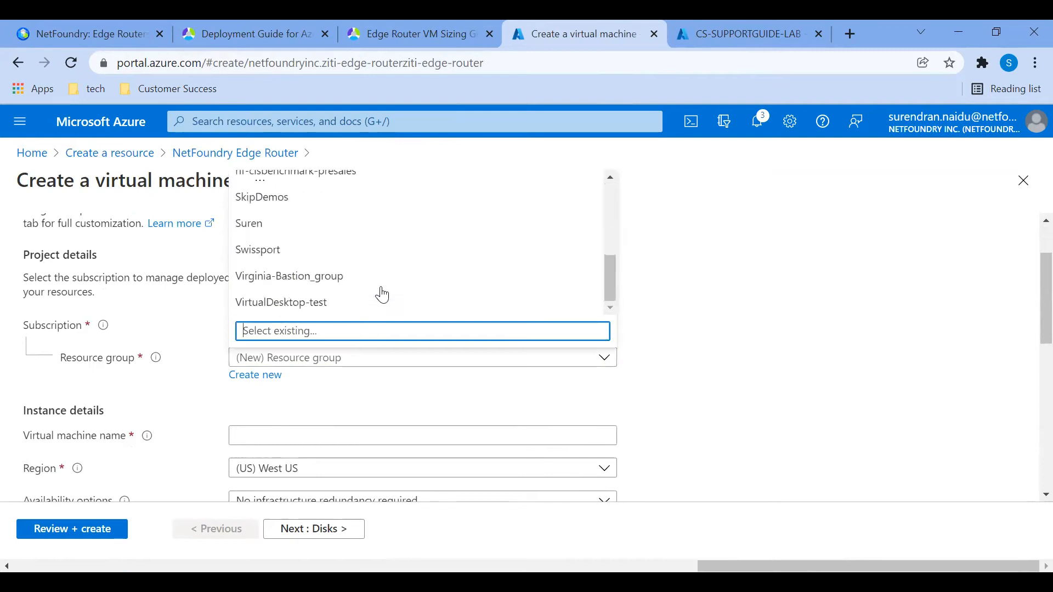
scroll(367, 263, "up", 3)
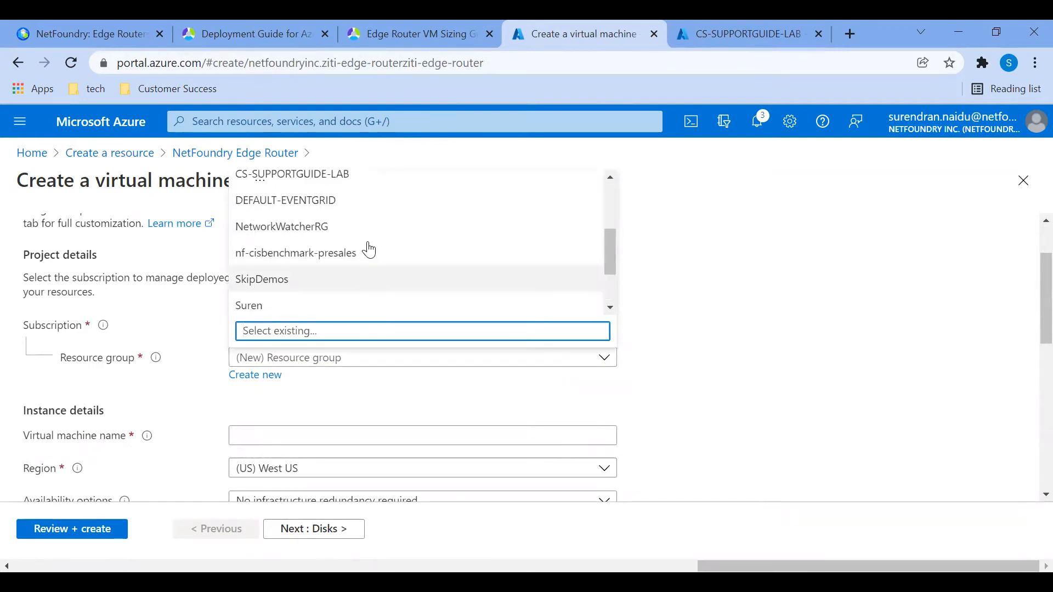
left_click(341, 182)
- Name the virtual machine NetFoundryEdgeRouterPune
left_click(399, 432)
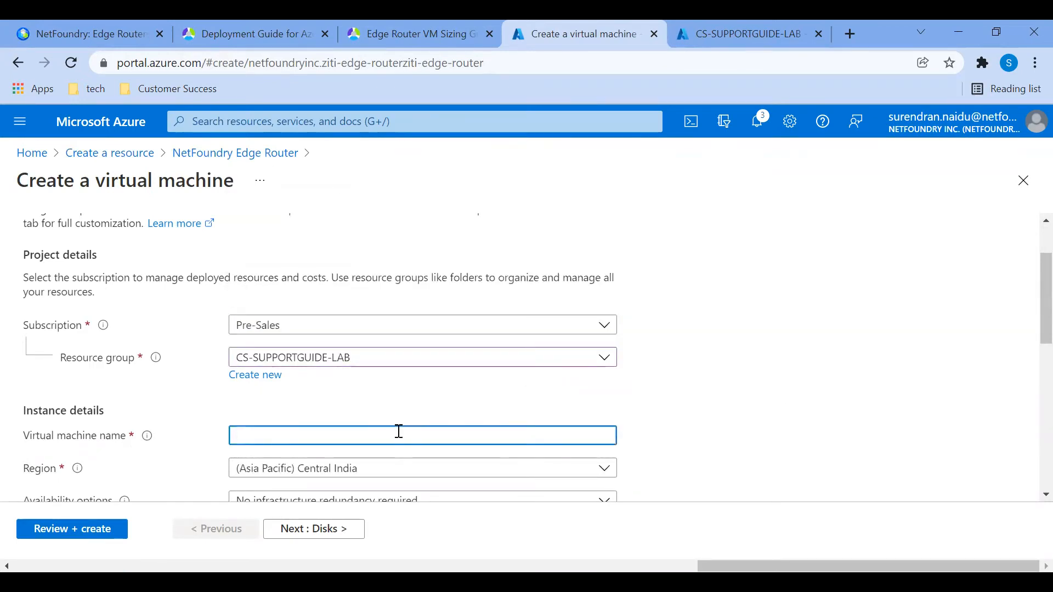
type("NetFoundryEdgeRouter")
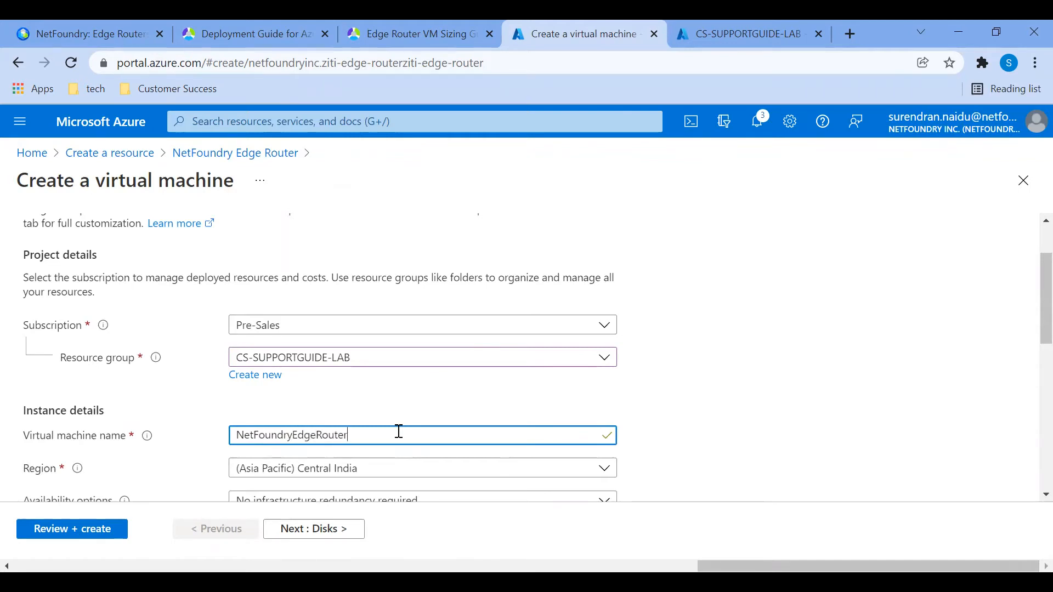
type("Pune")
- Select Standard_F2s_v2 with 2 vCPUs and 4 GiB memory as the virtual machine size
scroll(423, 442, "down", 1)
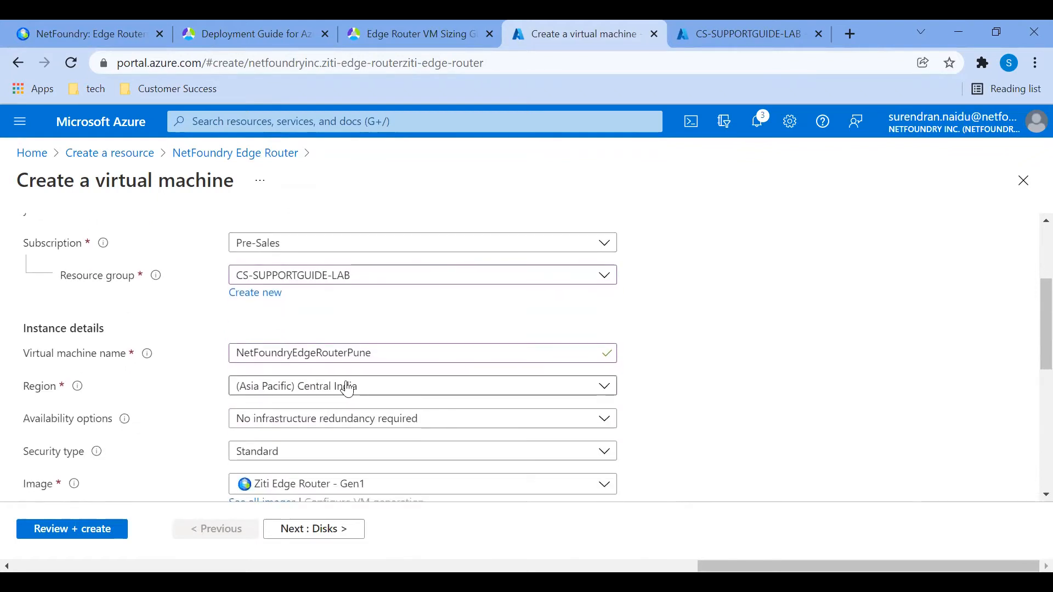
scroll(348, 389, "down", 2)
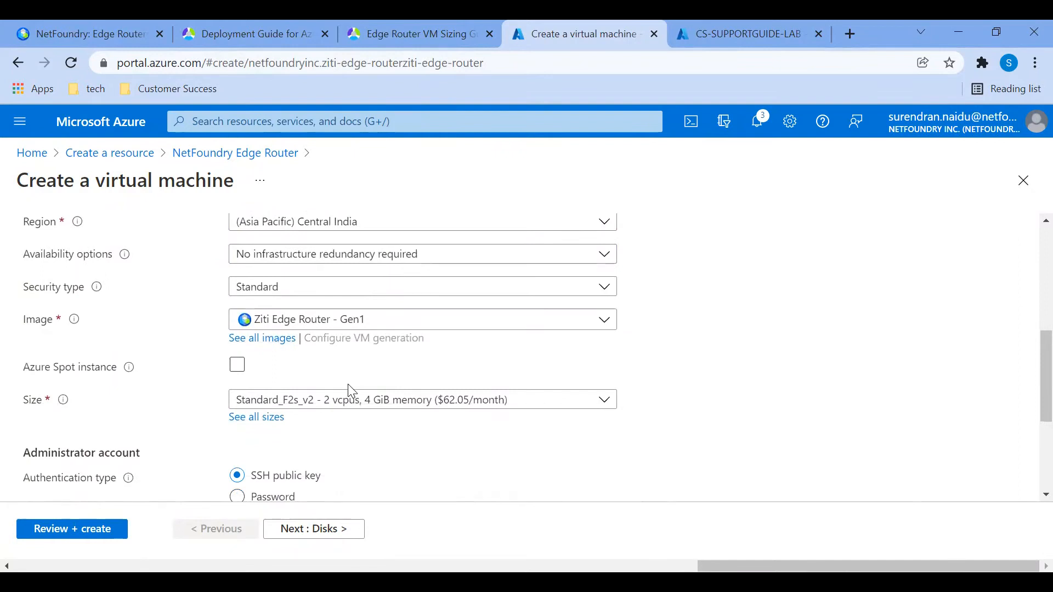
mouse_move(64, 402)
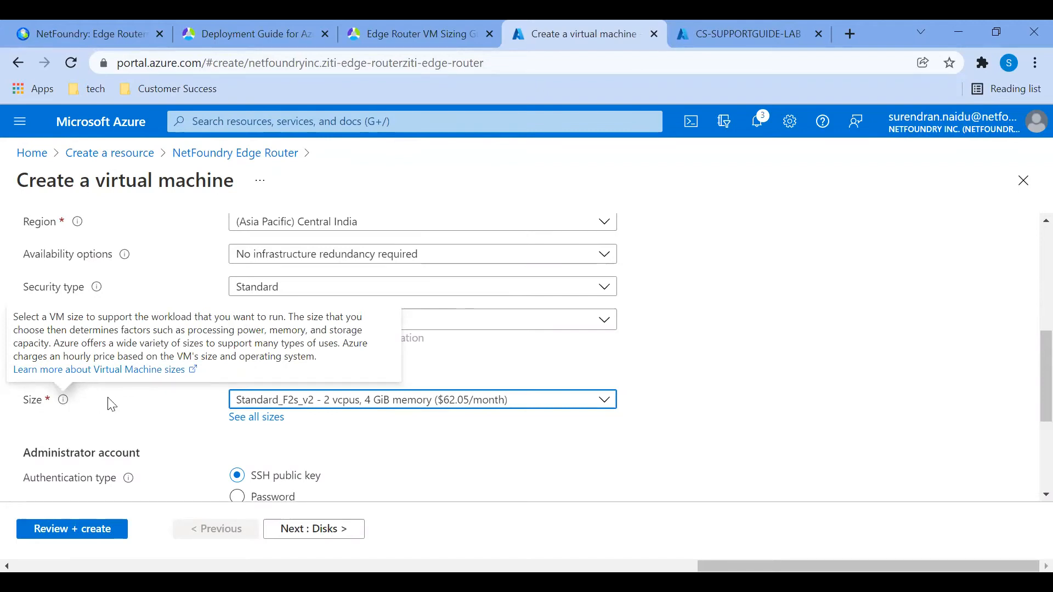
left_click(369, 408)
left_click(349, 311)
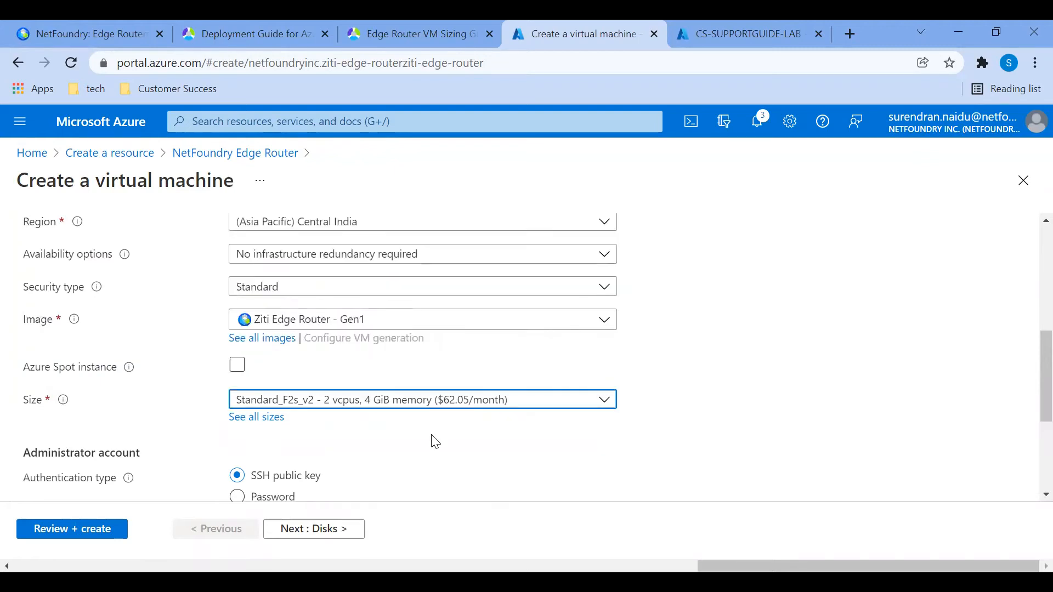
- Set up the administrator account with SSH public key authentication, username nfadmin and the existing key CSlabAzure stored in Azure
scroll(433, 436, "down", 3)
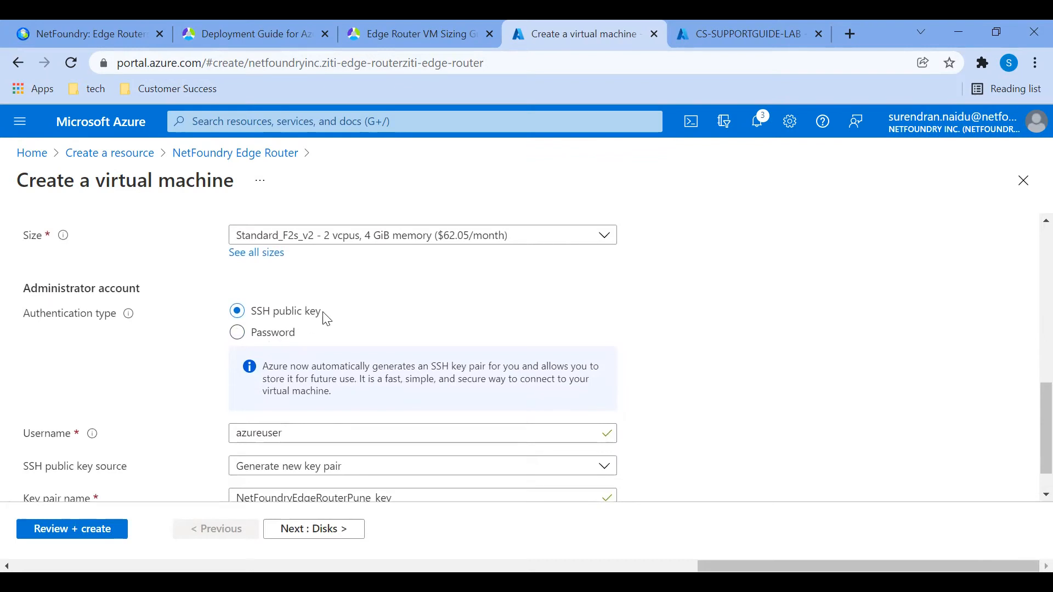
left_click_drag(327, 320, 247, 313)
left_click(417, 323)
left_click_drag(320, 435, 215, 439)
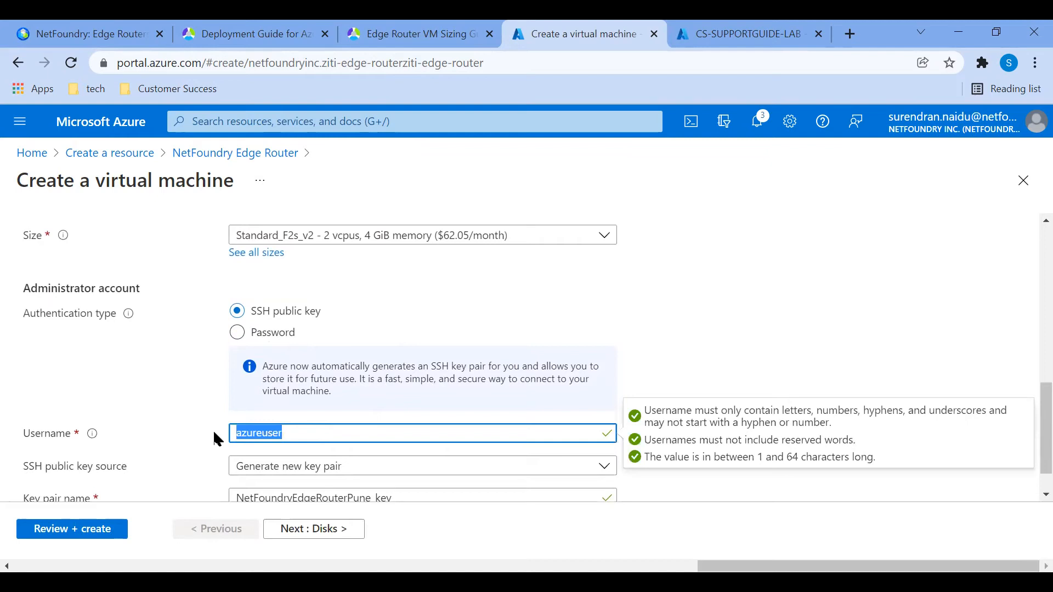
type("nfadmin")
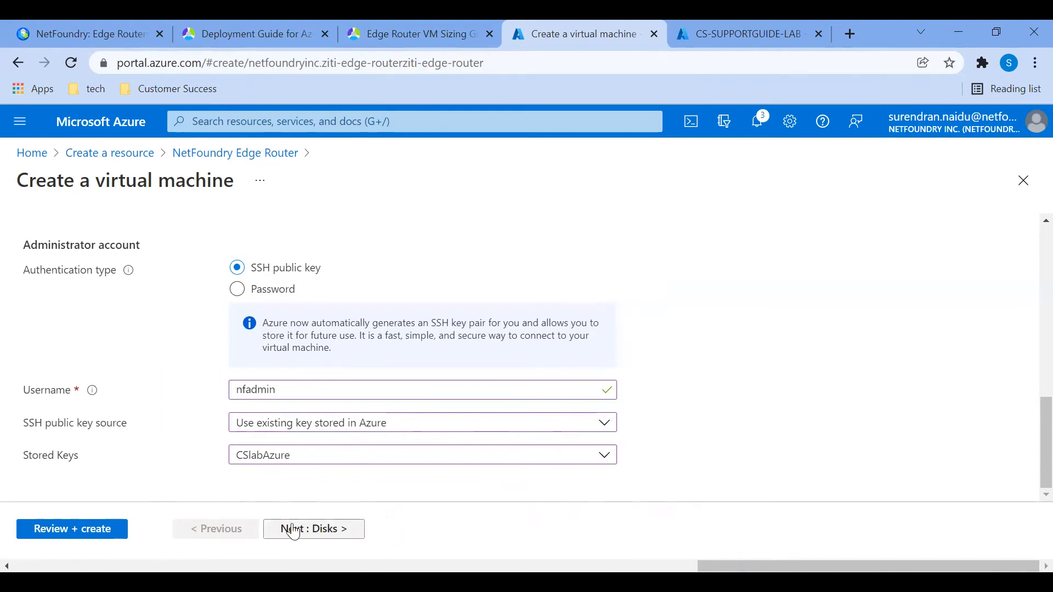
- Accept the preset disk and networking settings and proceed to the virtual machine's management settings
left_click(315, 535)
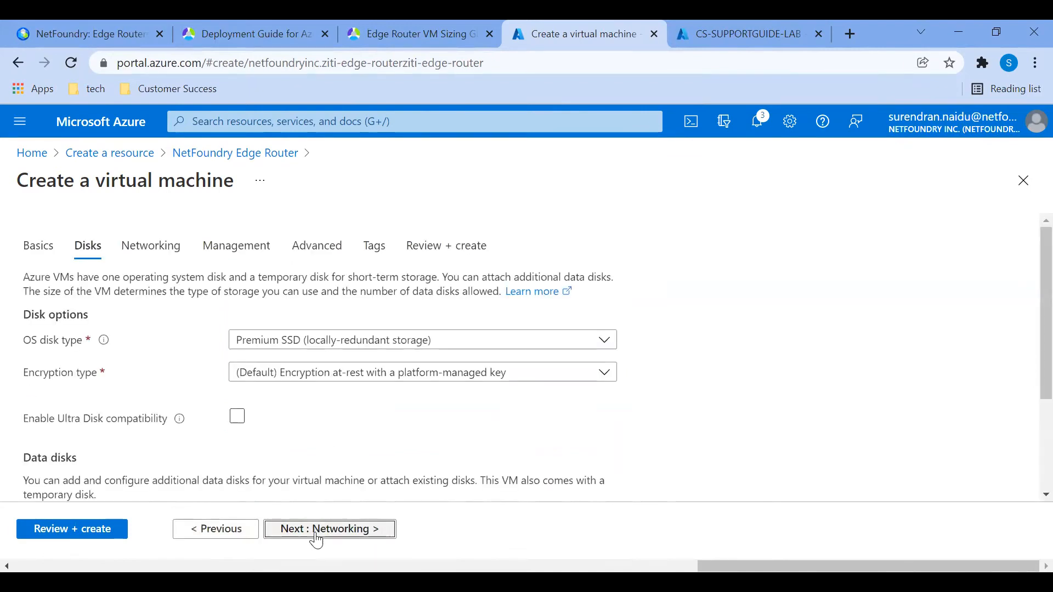
left_click(317, 538)
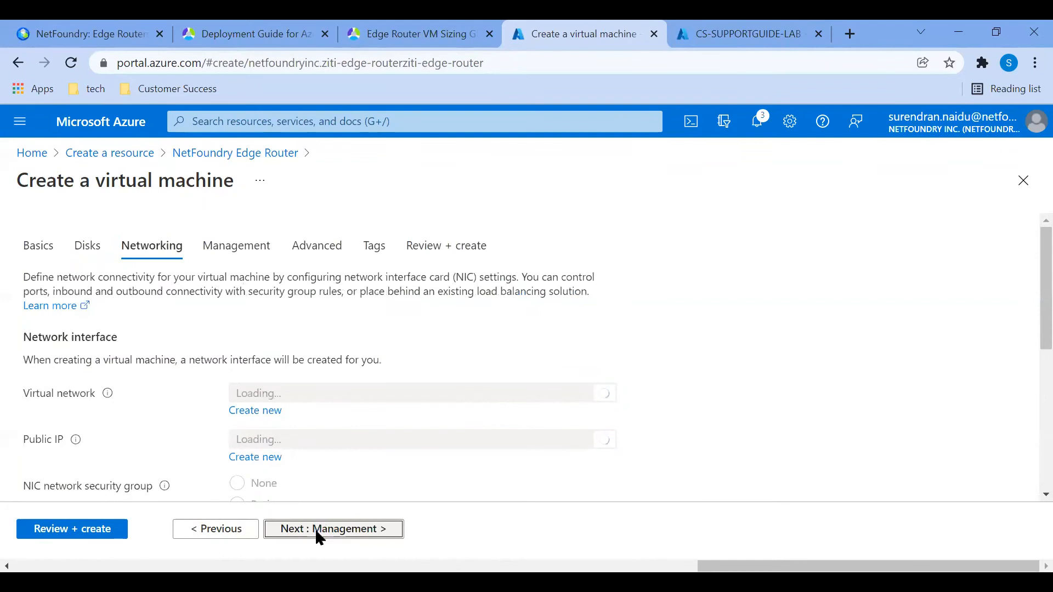
scroll(337, 383, "down", 2)
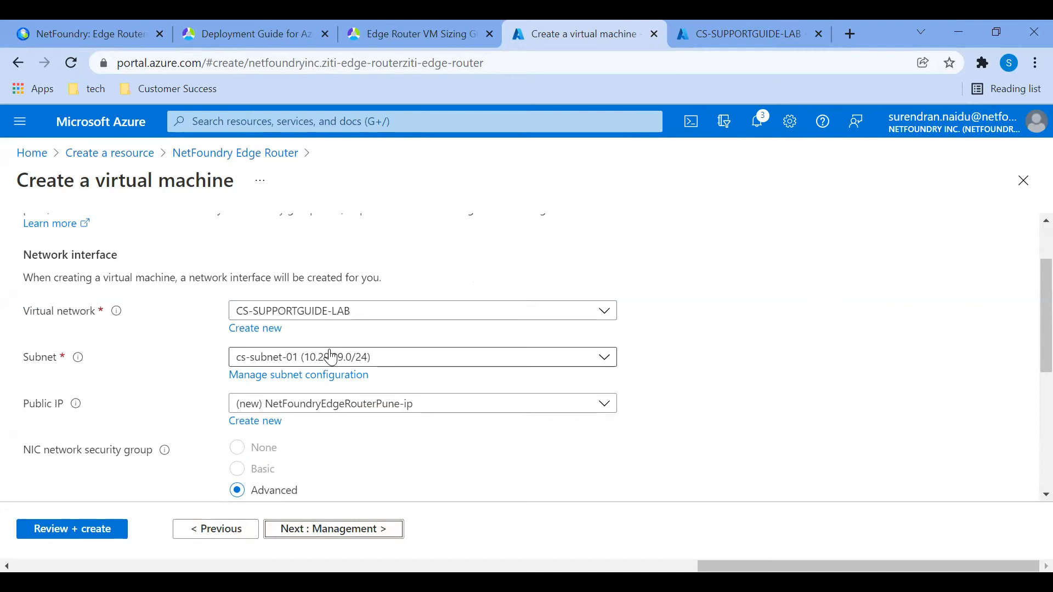
scroll(390, 422, "down", 5)
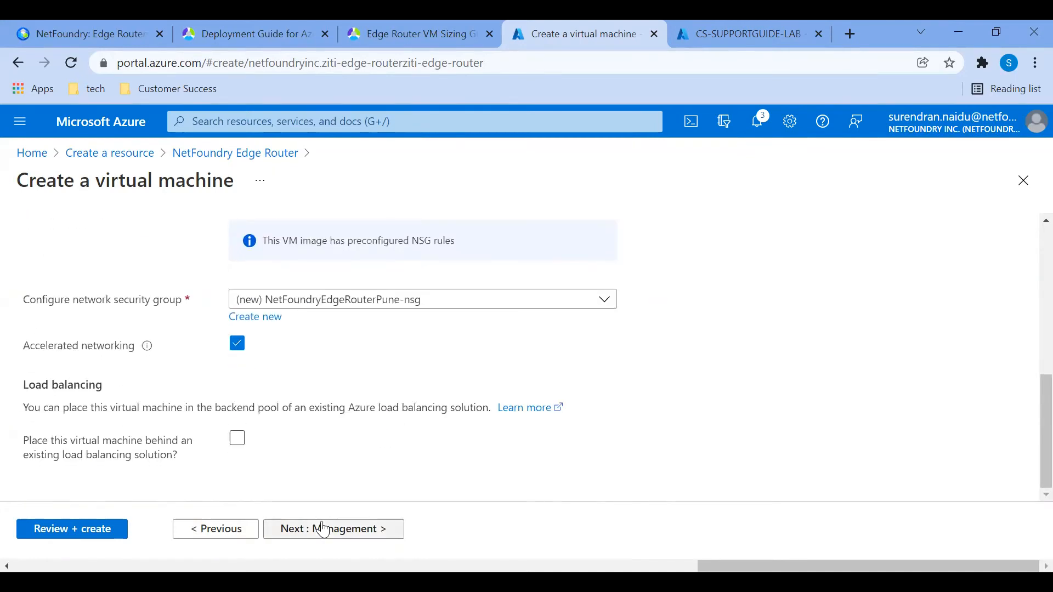
left_click(324, 529)
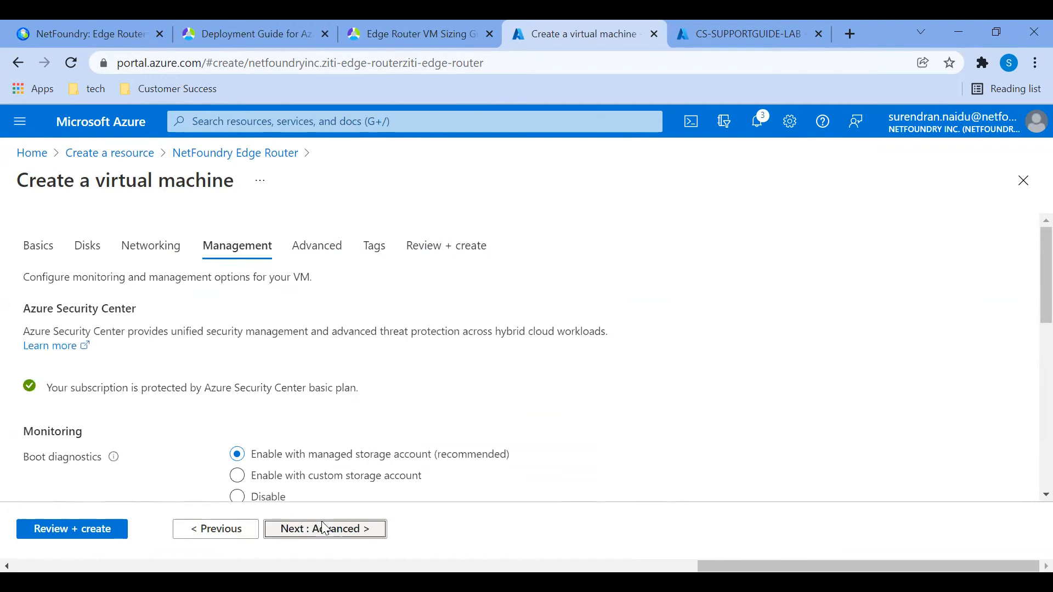
- Copy the script "#!/bin/bash /opt/netfoundry/router-registration" from the deployment guide into the virtual machine's custom data, without the key placeholder
left_click(321, 529)
scroll(412, 382, "down", 4)
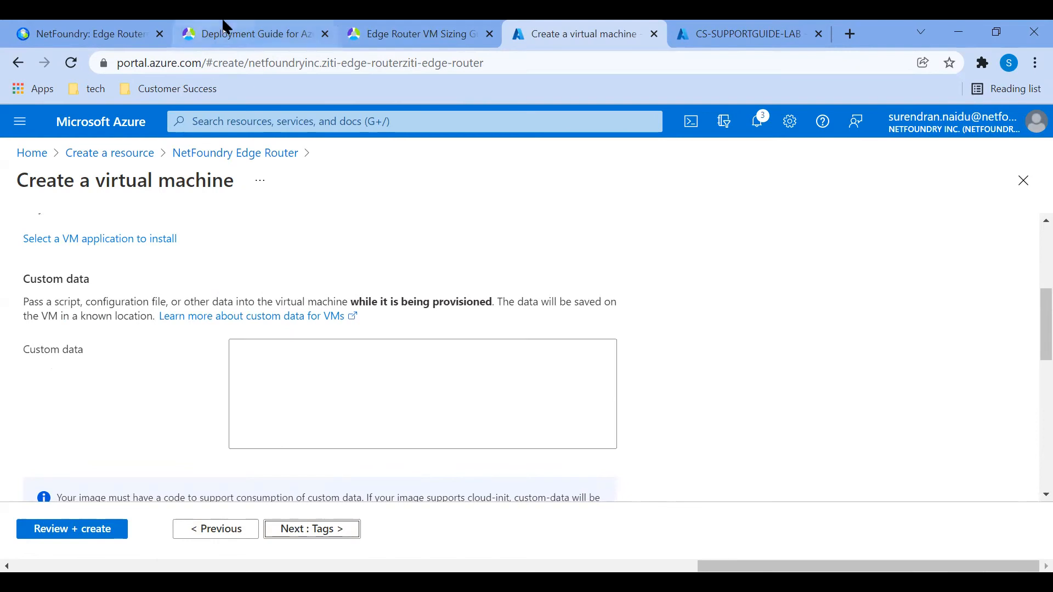
left_click(225, 31)
scroll(327, 320, "up", 1)
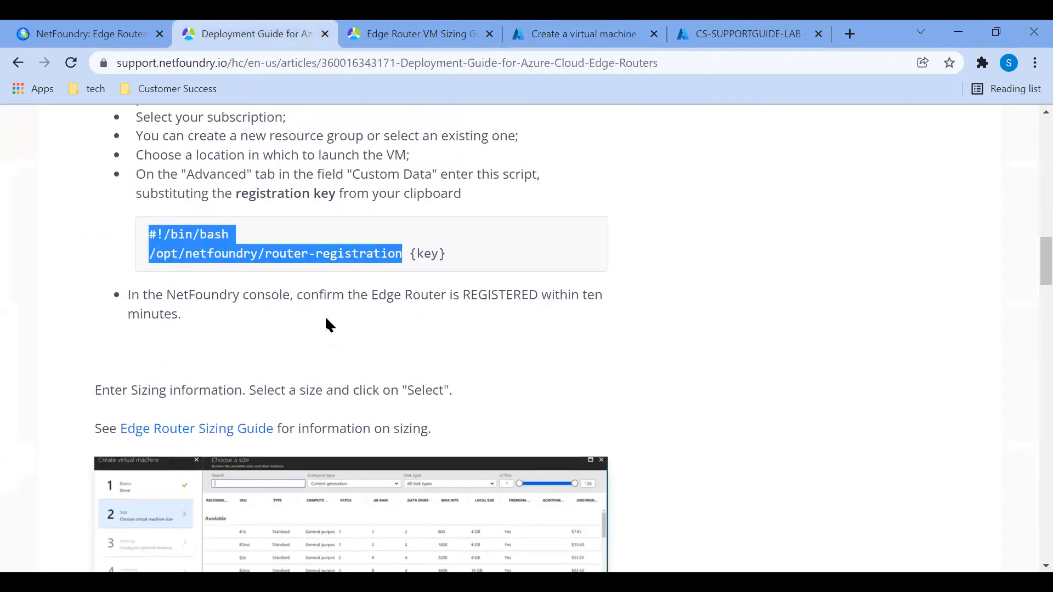
right_click(185, 239)
left_click(247, 256)
left_click(565, 32)
right_click(335, 366)
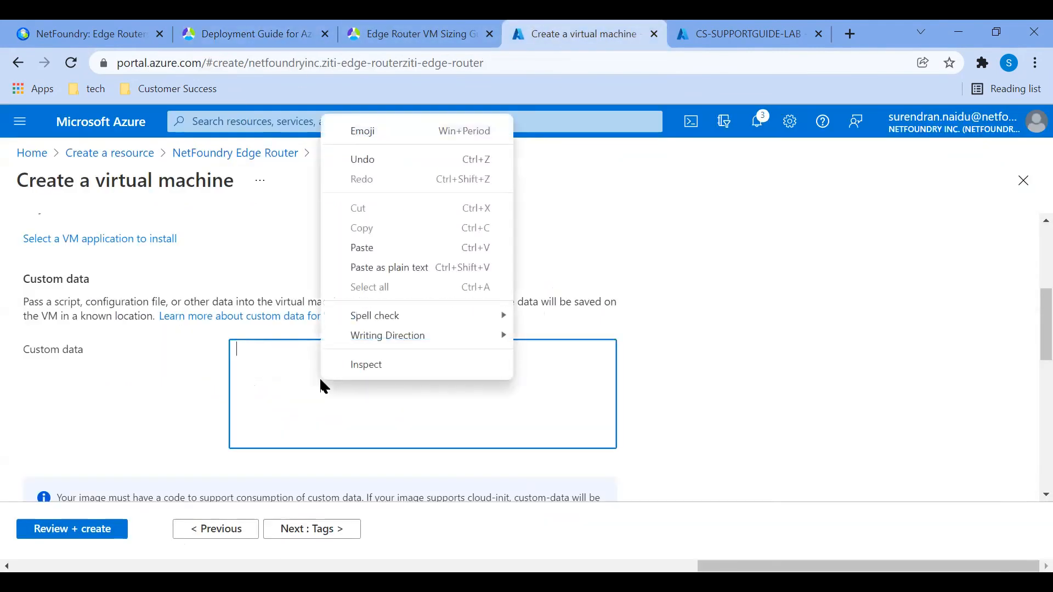
left_click(379, 245)
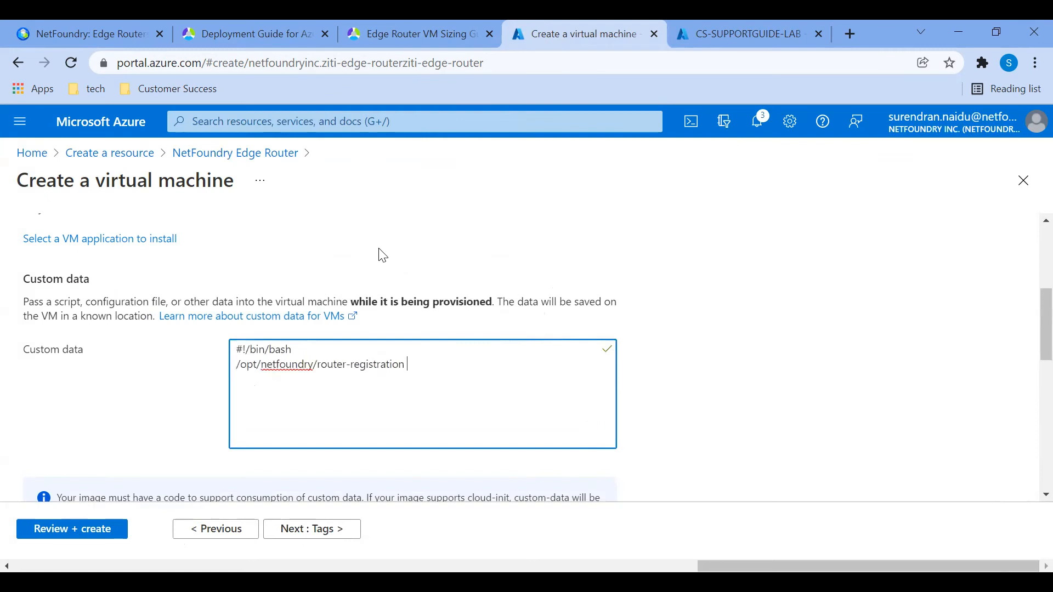
- Copy the edge router's registration key from the NetFoundry console and append it to the router-registration command in the custom data
left_click(65, 23)
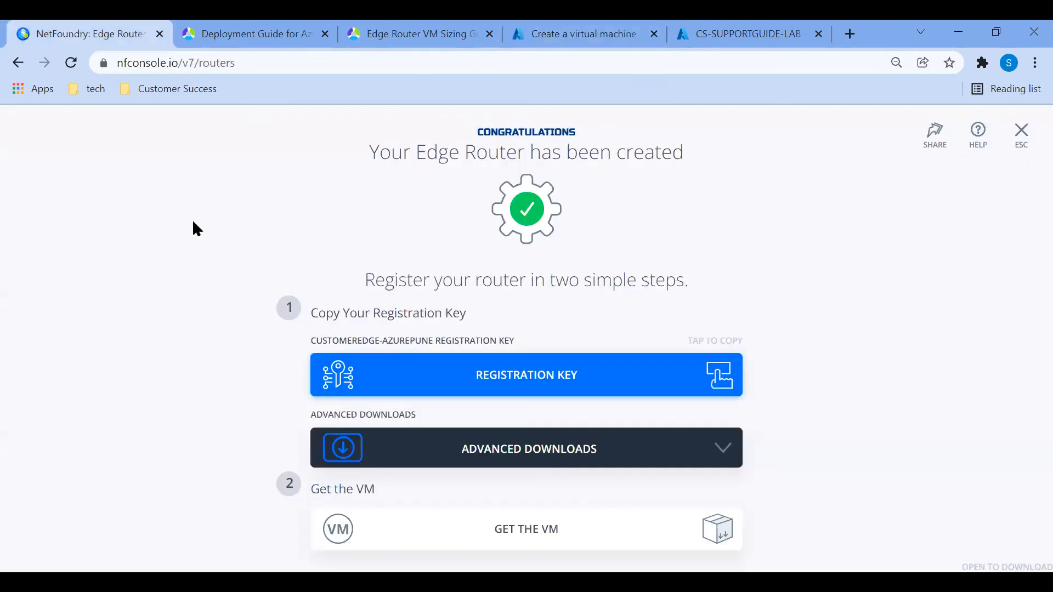
left_click(509, 387)
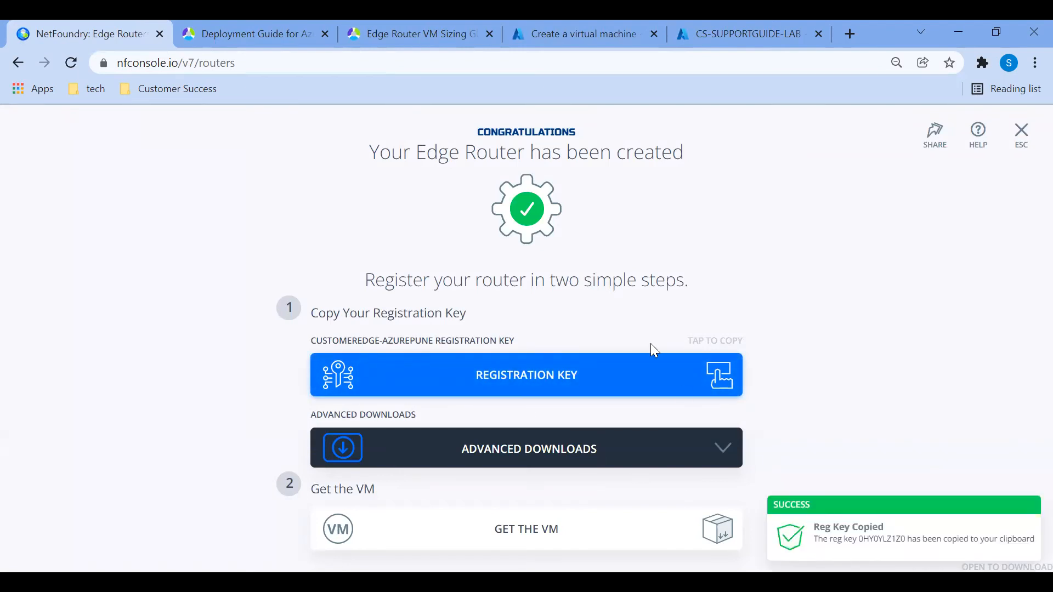
left_click(590, 30)
right_click(425, 365)
left_click(465, 230)
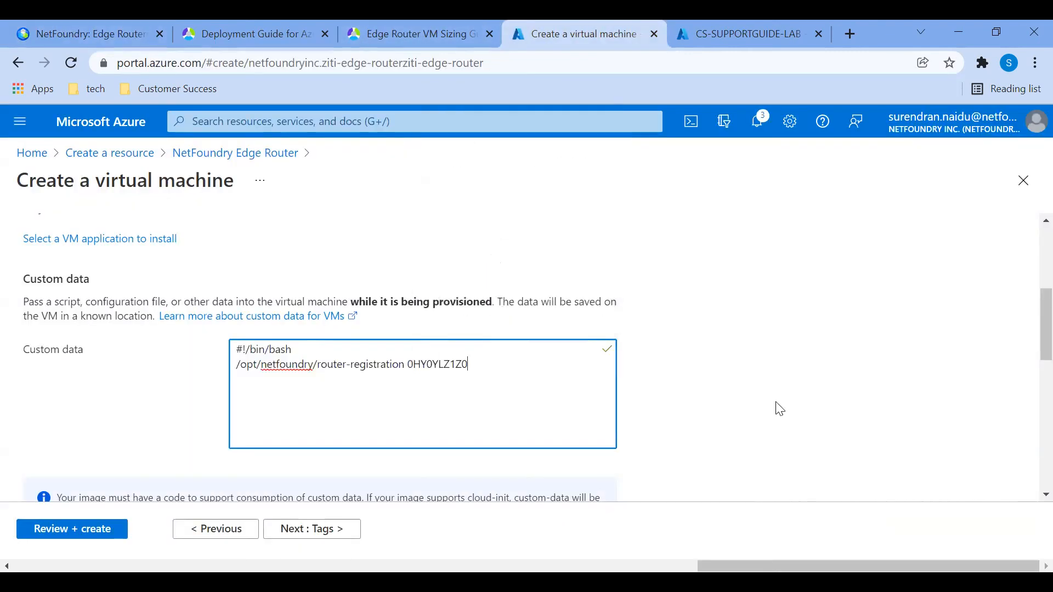
- Validate the virtual machine configuration and start its deployment
scroll(790, 403, "down", 1)
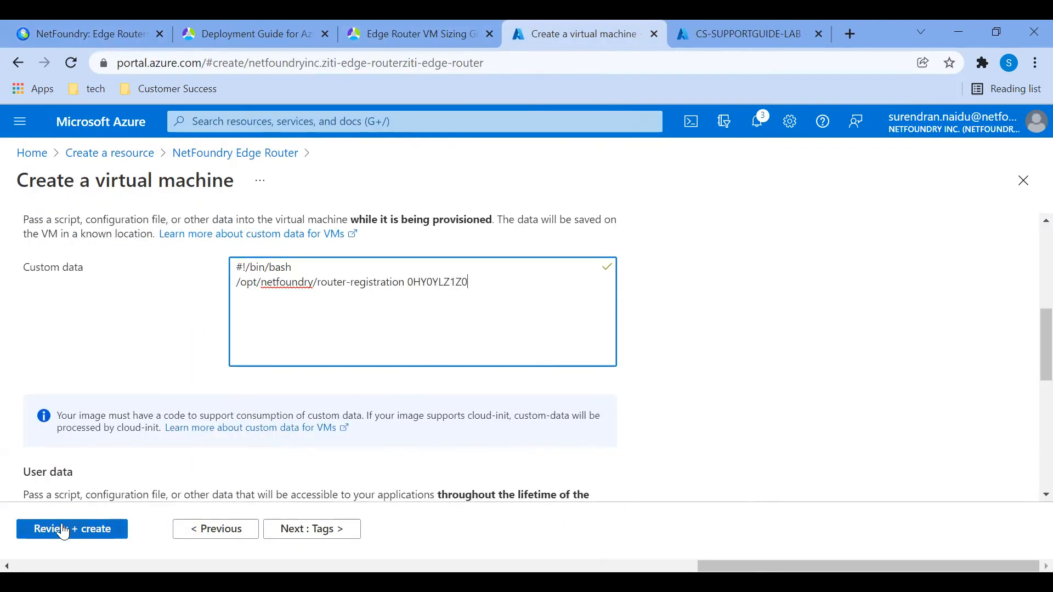
left_click(65, 530)
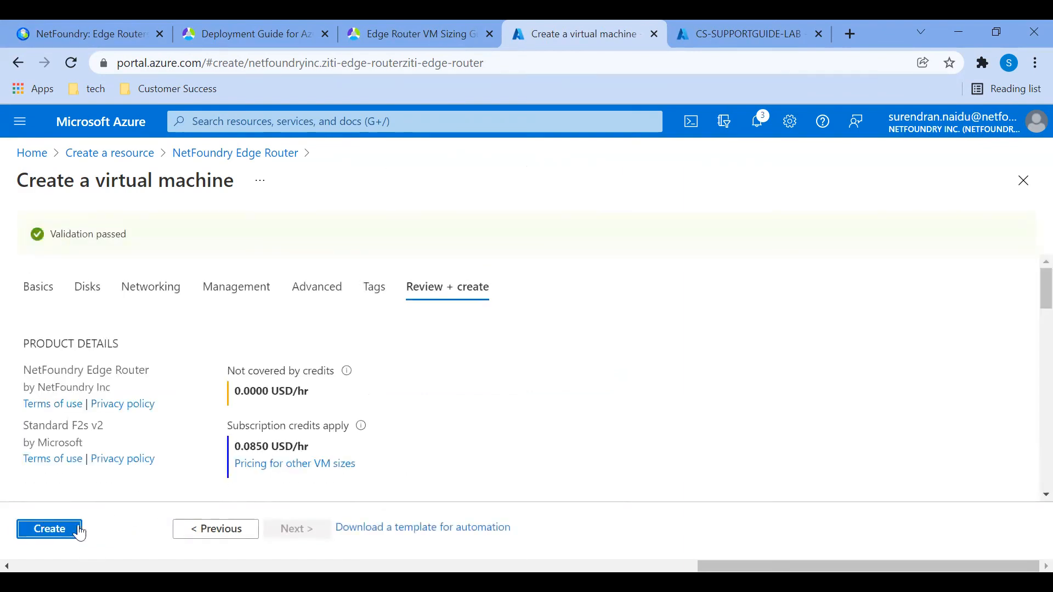
left_click(51, 530)
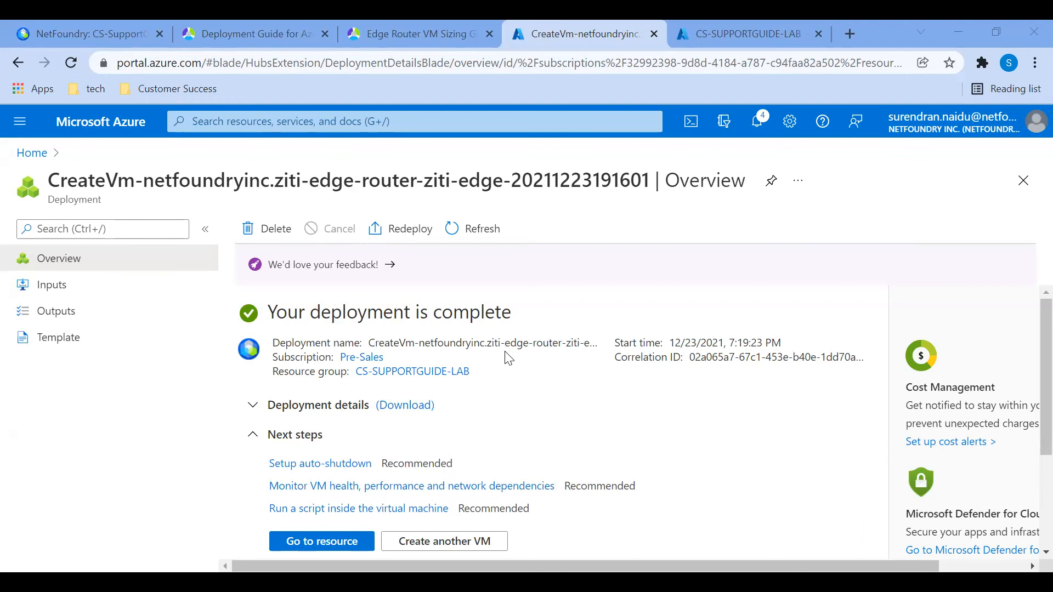
- Check the newest edge router event in the NetFoundry console's network event timeline, and open the list of edge routers
left_click(54, 23)
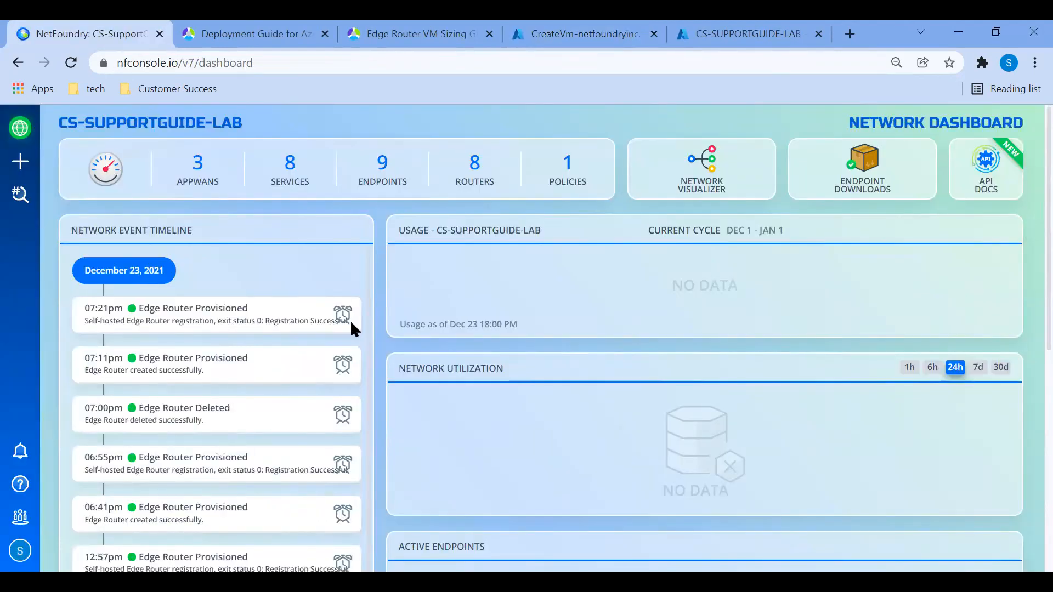
mouse_move(350, 319)
left_mouse_down()
mouse_move(301, 322)
mouse_move(352, 319)
left_mouse_up()
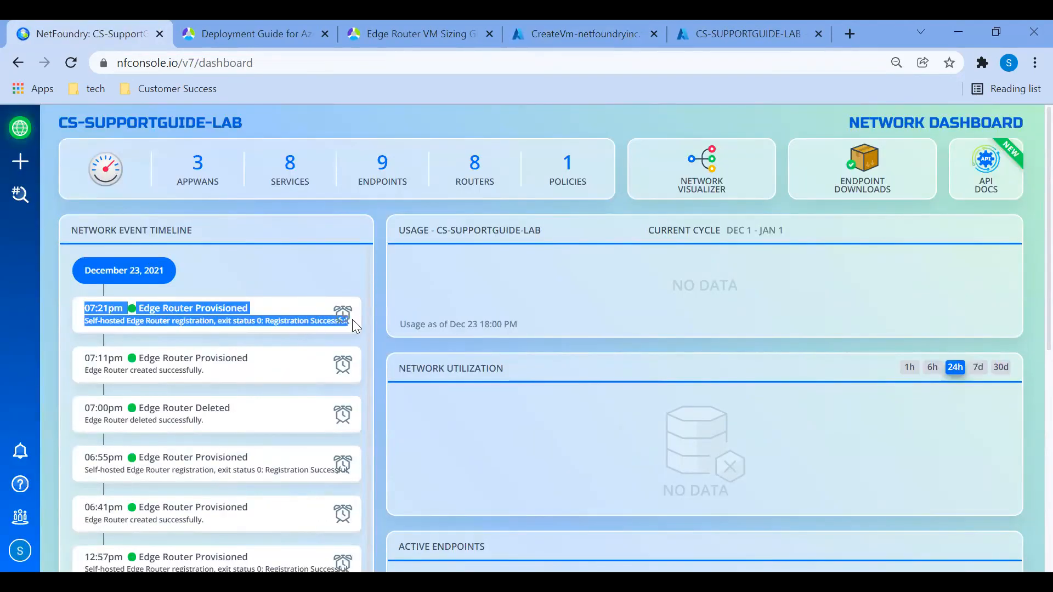
left_click(300, 277)
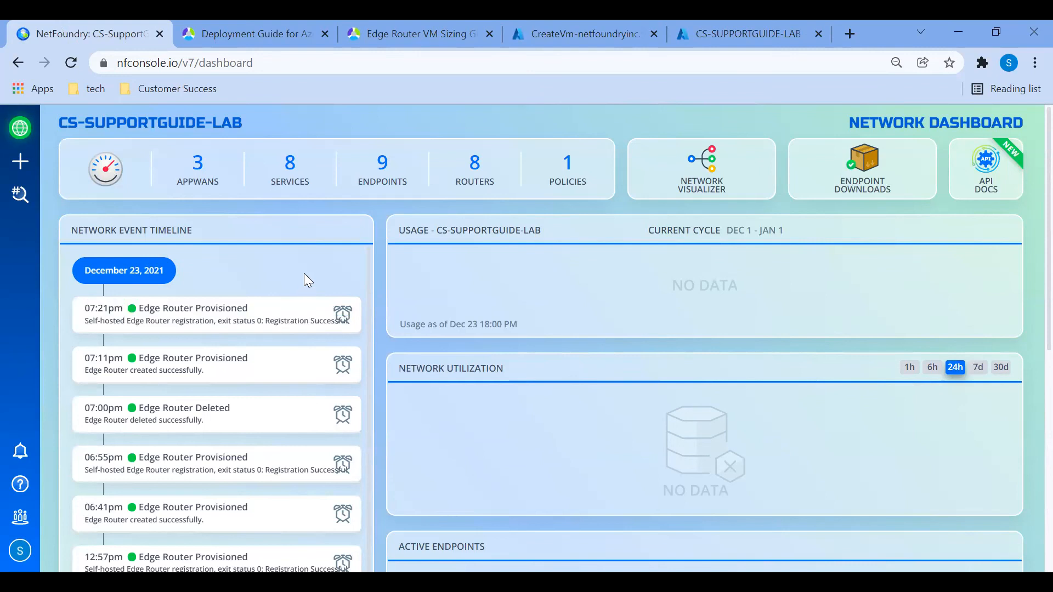
left_click(475, 166)
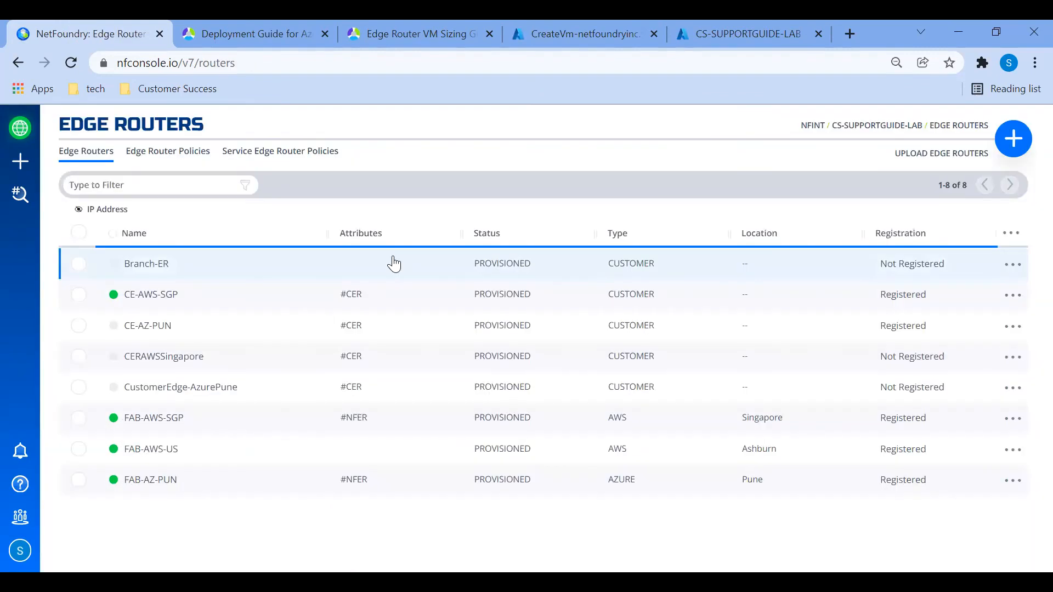